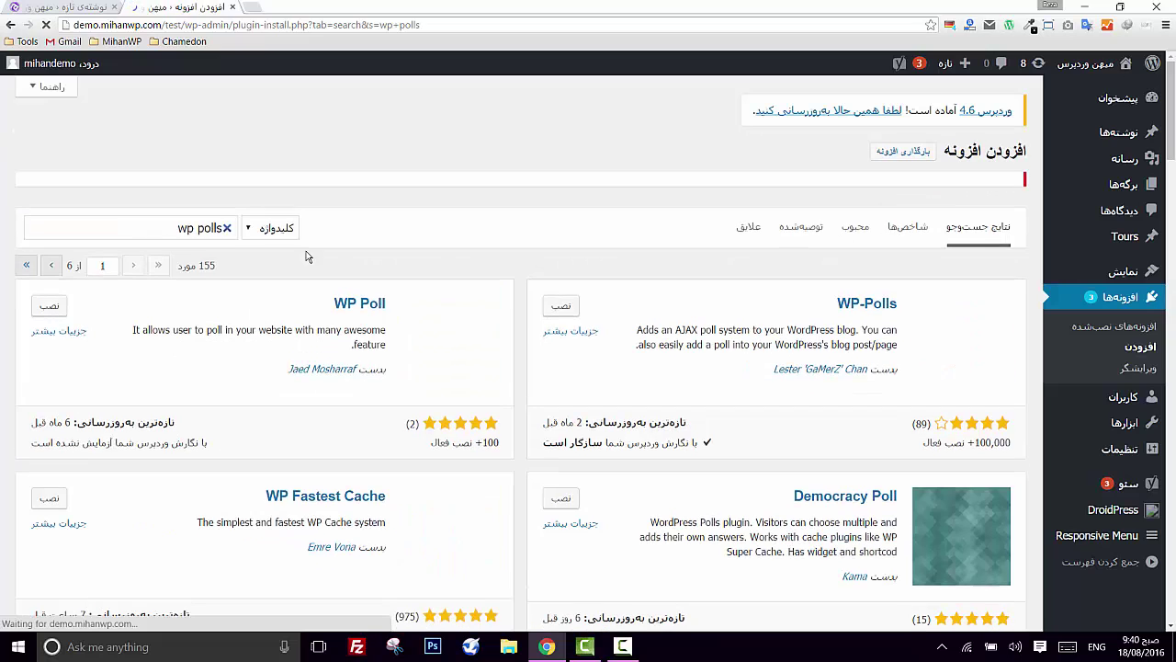
- Install the WP-Polls plugin from the plugin search results and activate it
{"action": "left_click", "coordinate": [559, 307]}
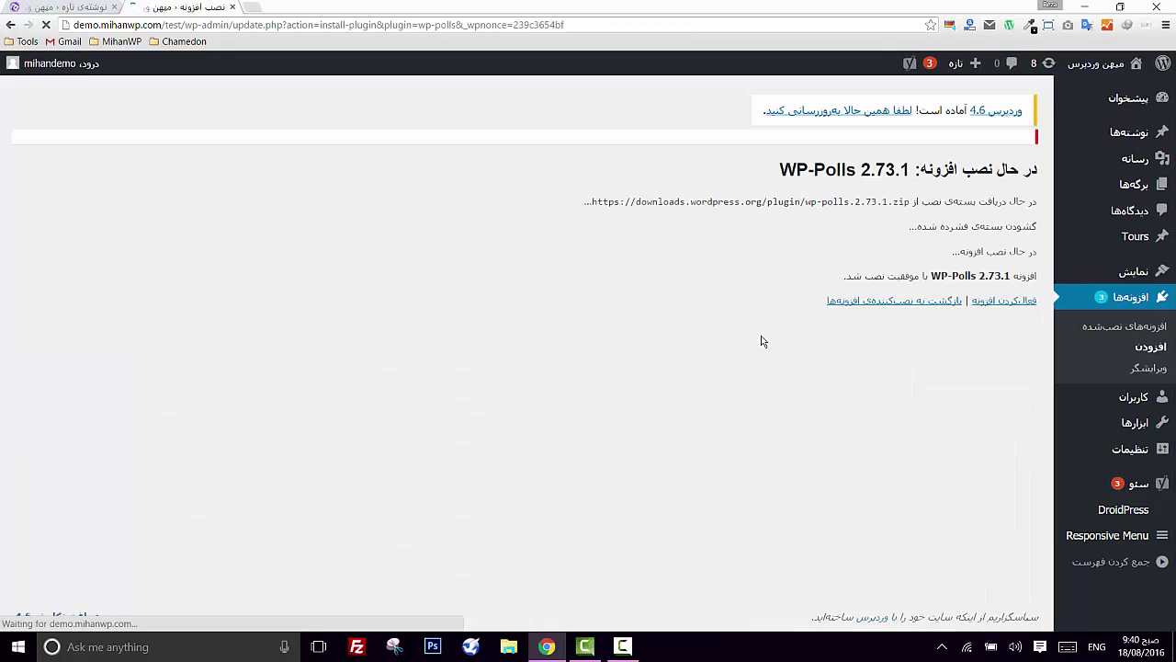
{"action": "left_click", "coordinate": [991, 306]}
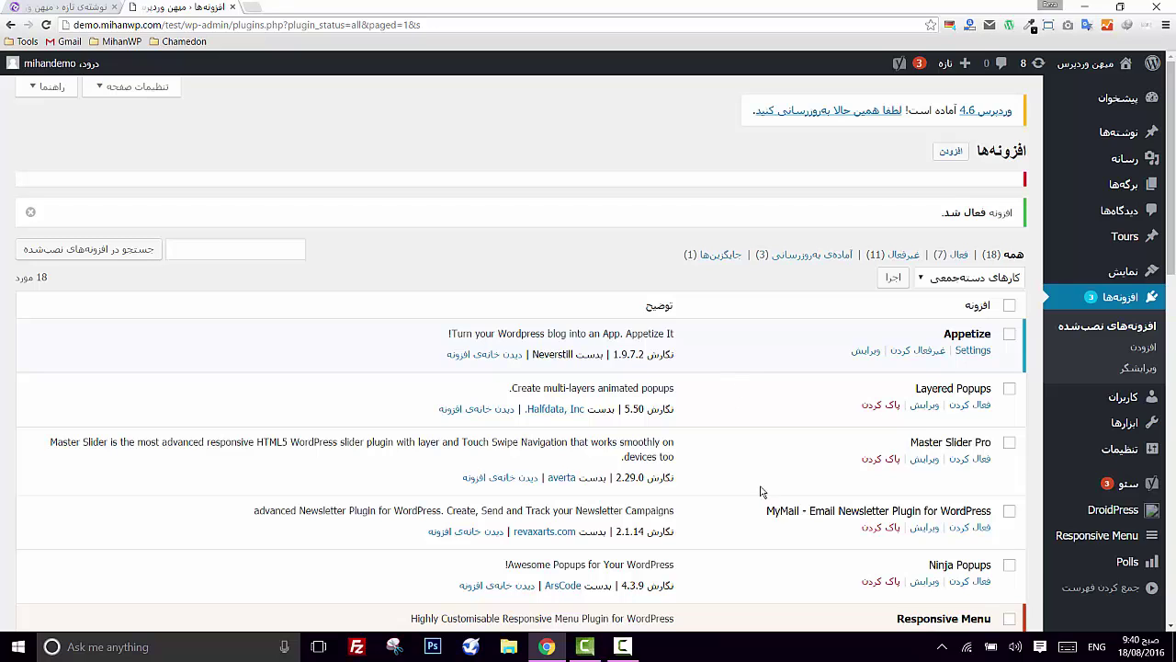
- Start a new poll in the Polls plugin with the question "آیا از سایت ما راضی هستید؟"
{"action": "mouse_move", "coordinate": [1090, 564]}
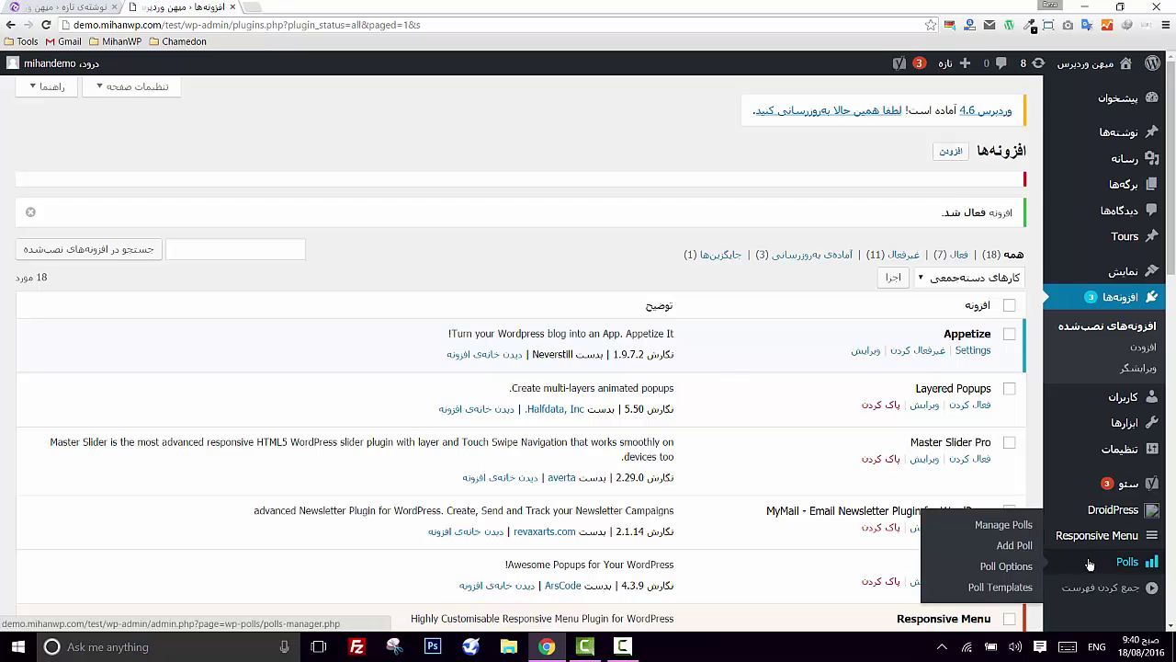
{"action": "left_click", "coordinate": [1106, 566]}
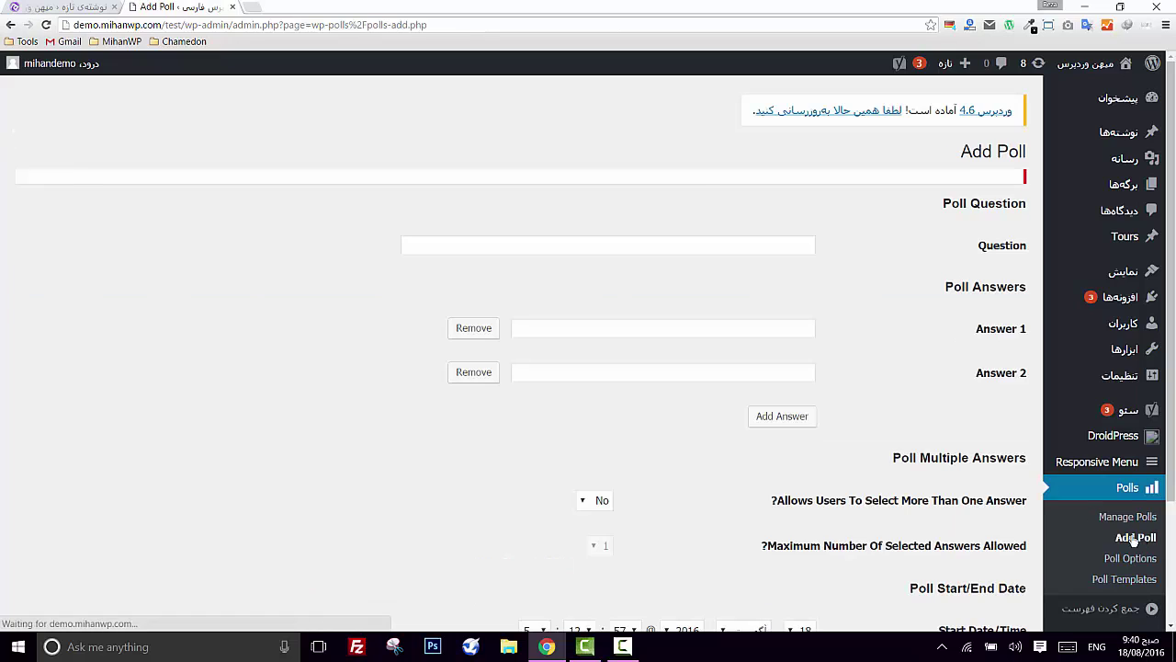
{"action": "left_click", "coordinate": [695, 237]}
{"action": "type", "text": "s"}
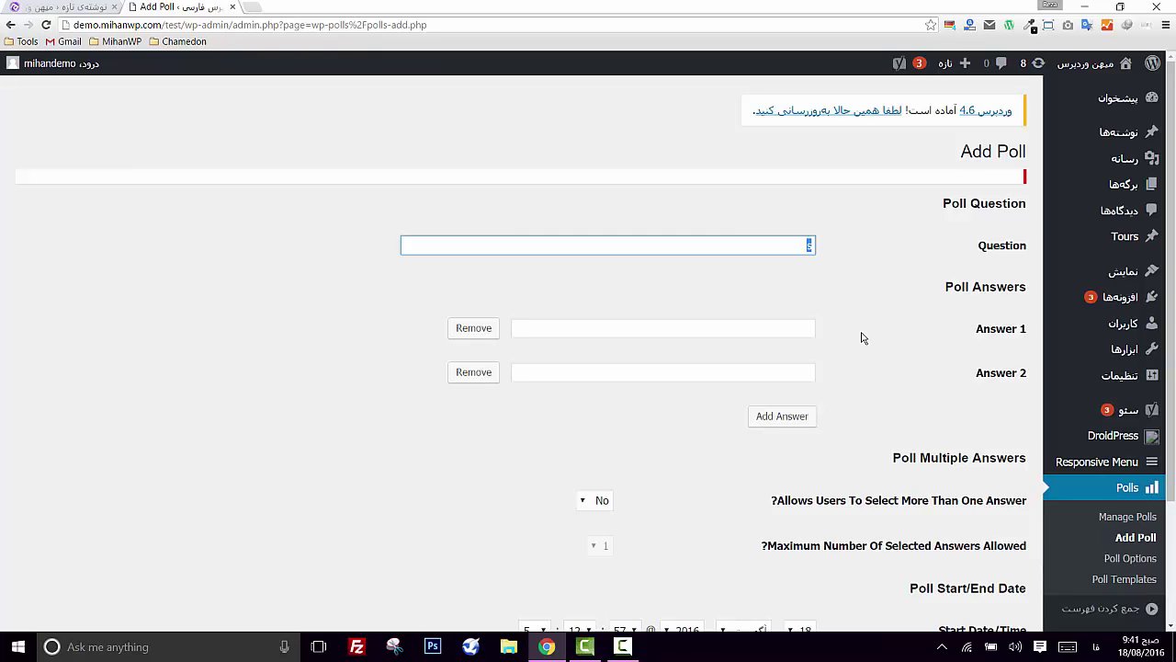
{"action": "type", "text": "نا از سایت ما راضی هستید؟"}
- Enter "بله" as the poll's first answer and "خیر" as its second answer
{"action": "scroll", "coordinate": [974, 349], "scroll_direction": "down", "scroll_amount": 1}
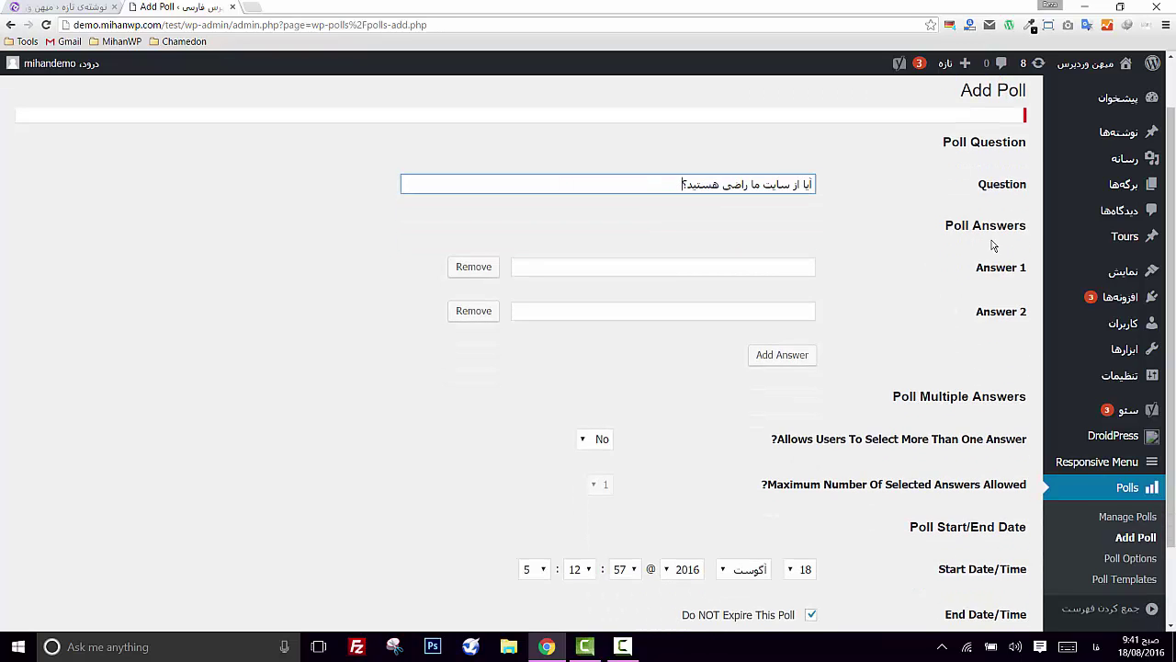
{"action": "scroll", "coordinate": [946, 294], "scroll_direction": "down", "scroll_amount": 1}
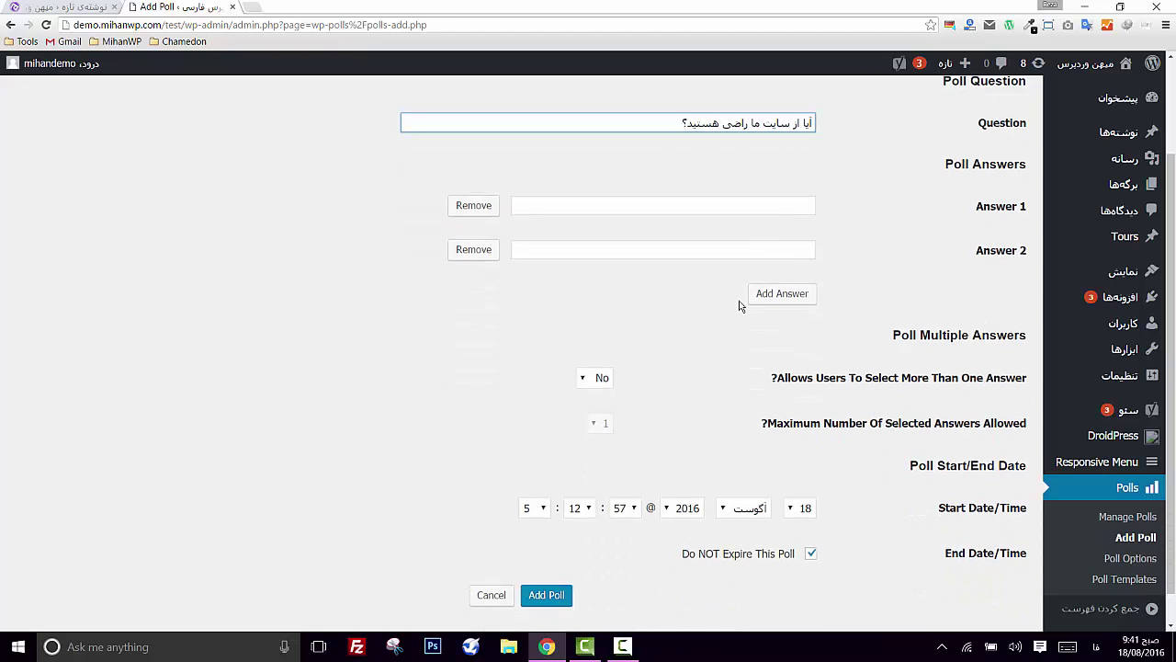
{"action": "left_click", "coordinate": [773, 206]}
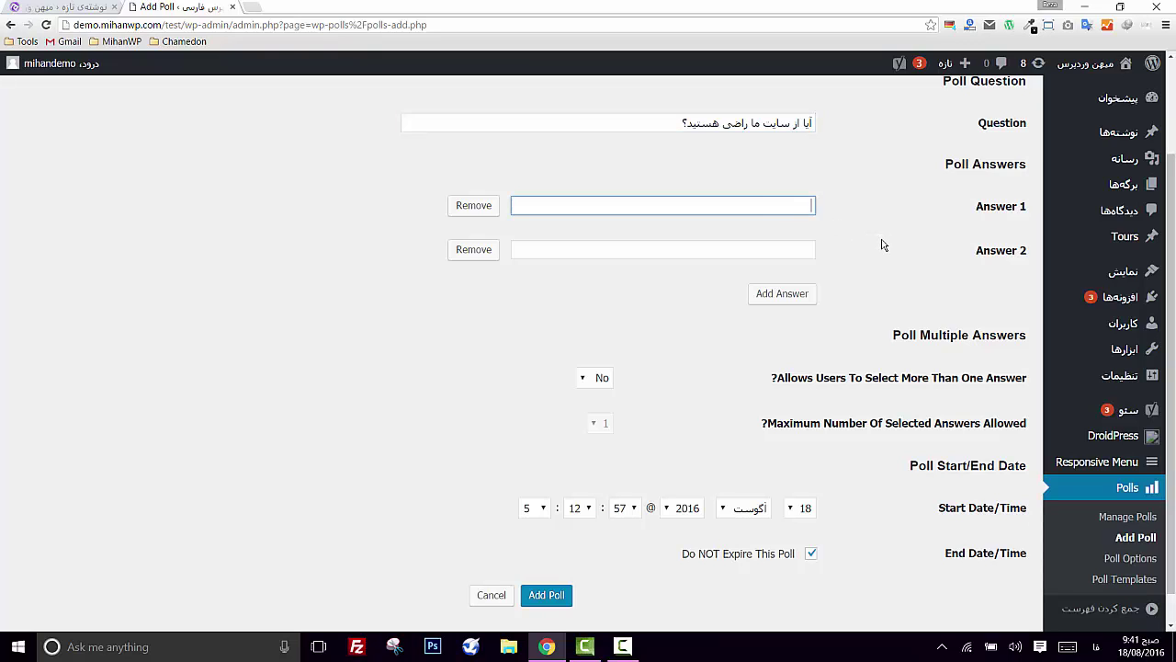
{"action": "left_click", "coordinate": [769, 255]}
{"action": "type", "text": "خیر"}
- Add extra blank answer fields to the poll and remove them again
{"action": "left_click", "coordinate": [788, 298]}
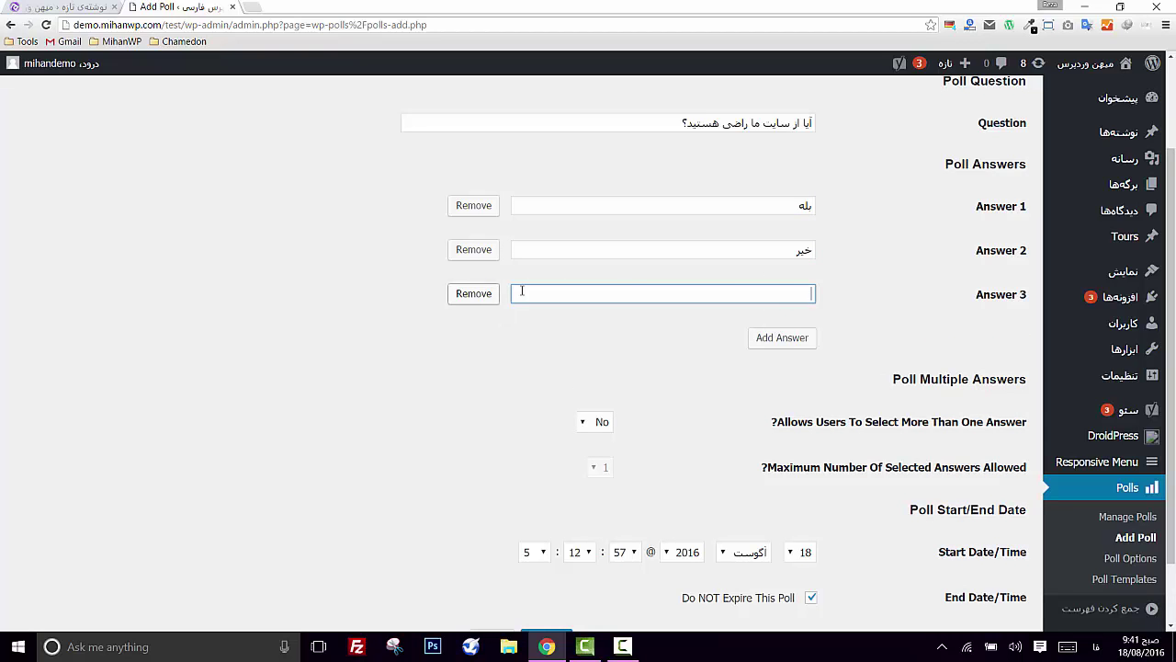
{"action": "left_click", "coordinate": [770, 339]}
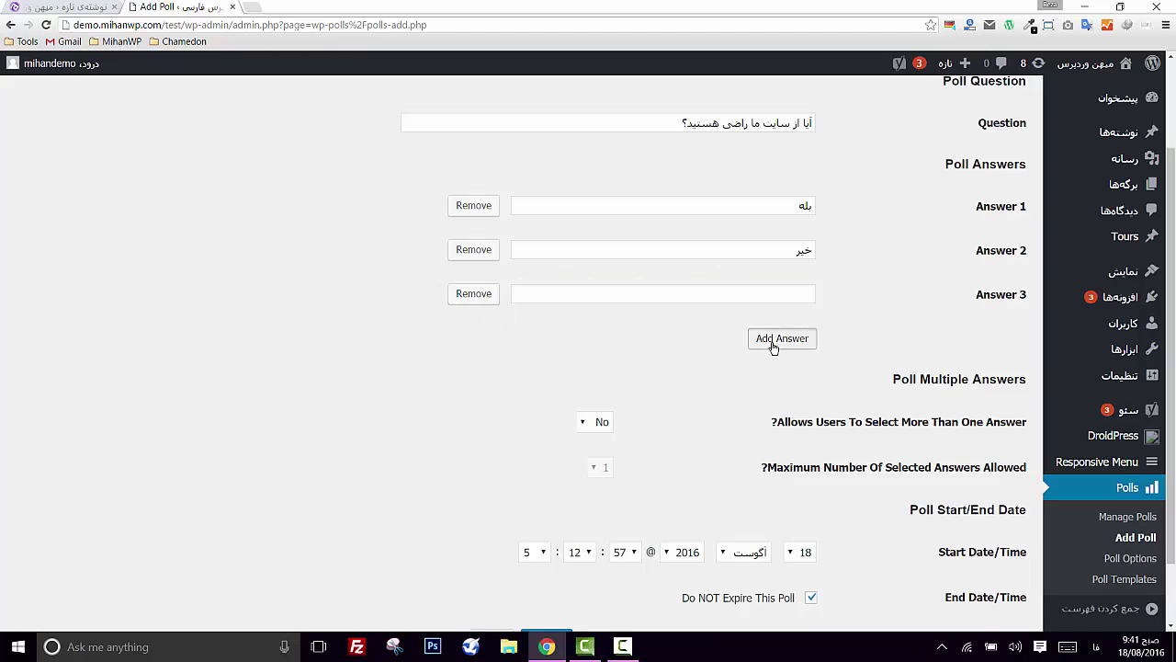
{"action": "left_click", "coordinate": [469, 301]}
{"action": "left_click", "coordinate": [471, 299]}
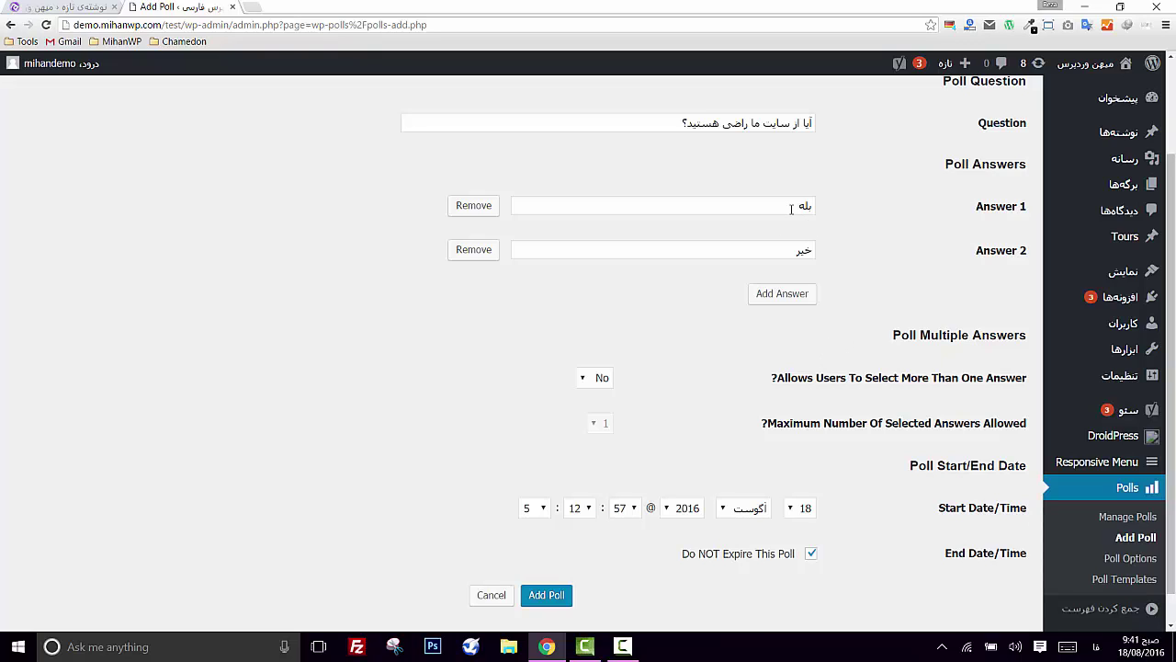
- Try allowing more than one answer, view the maximum-answers choices, and set multiple answers back to No
{"action": "left_click", "coordinate": [603, 379]}
{"action": "left_click", "coordinate": [602, 379]}
{"action": "left_click", "coordinate": [593, 379]}
{"action": "left_click", "coordinate": [603, 398]}
{"action": "scroll", "coordinate": [822, 429], "scroll_direction": "down", "scroll_amount": 1}
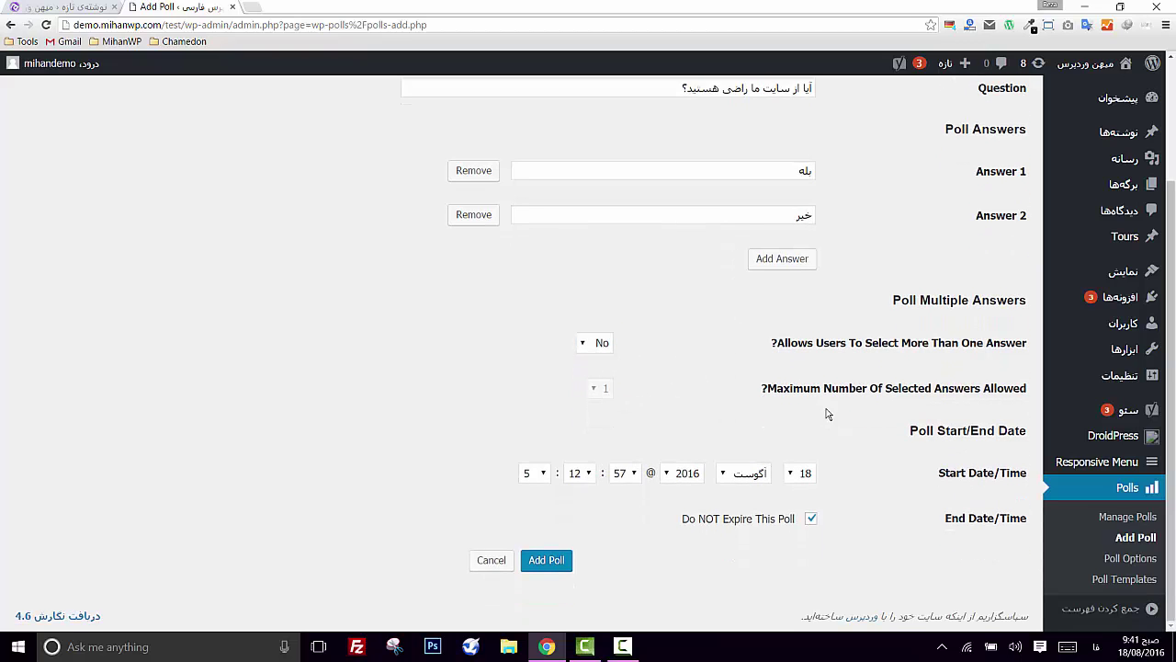
{"action": "left_click", "coordinate": [598, 343]}
{"action": "left_click", "coordinate": [599, 375]}
{"action": "left_click", "coordinate": [603, 389]}
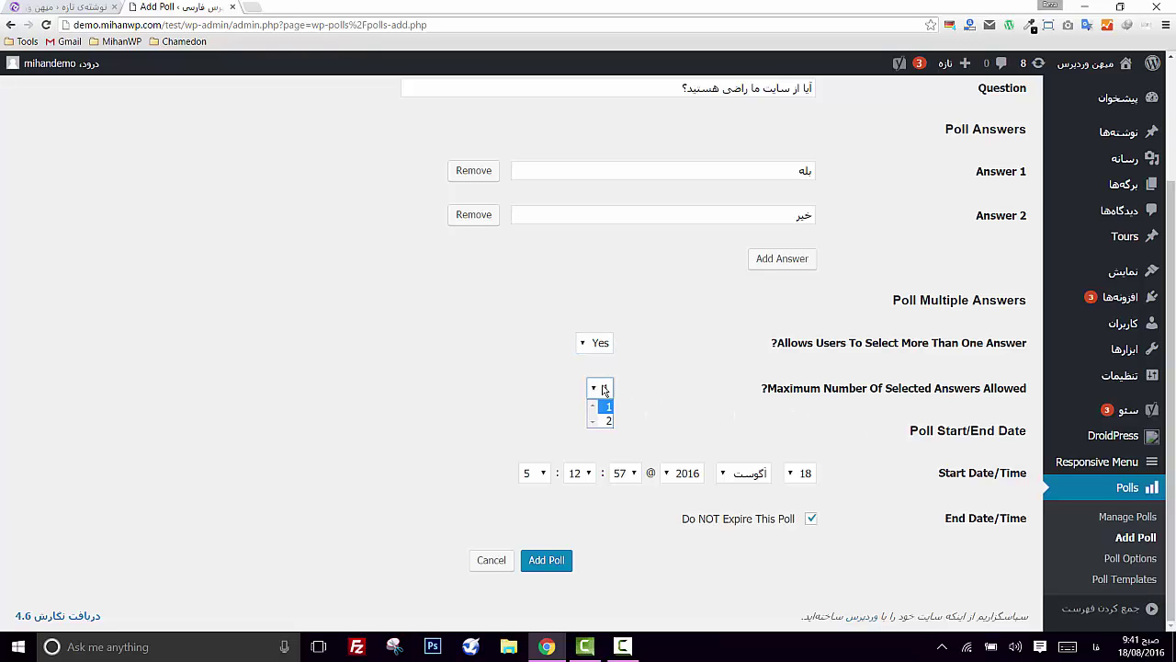
{"action": "left_click", "coordinate": [602, 347]}
{"action": "left_click", "coordinate": [598, 373]}
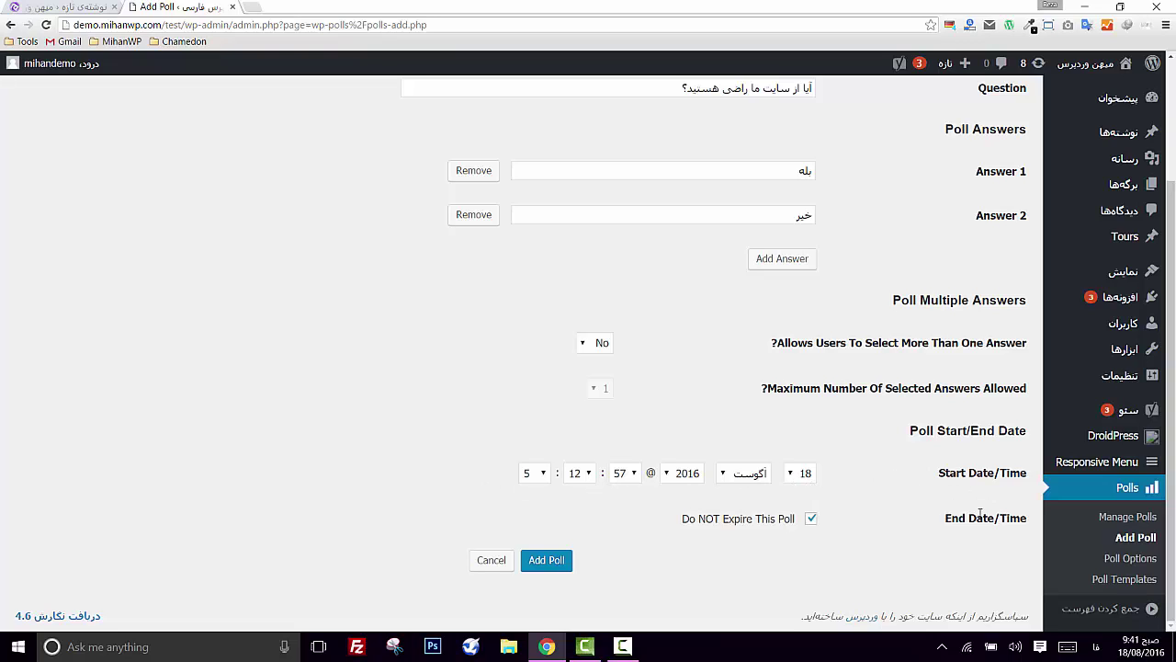
- Switch the poll's end date on and back to Do NOT Expire This Poll, and add the poll
{"action": "left_click", "coordinate": [811, 518]}
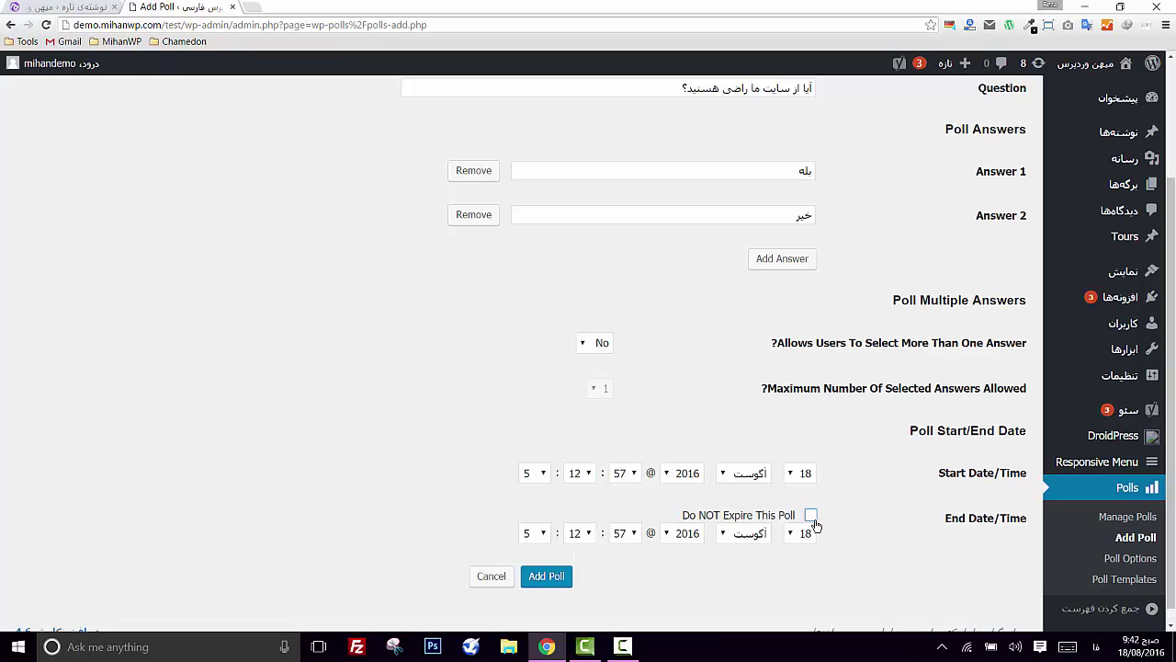
{"action": "left_click", "coordinate": [811, 519]}
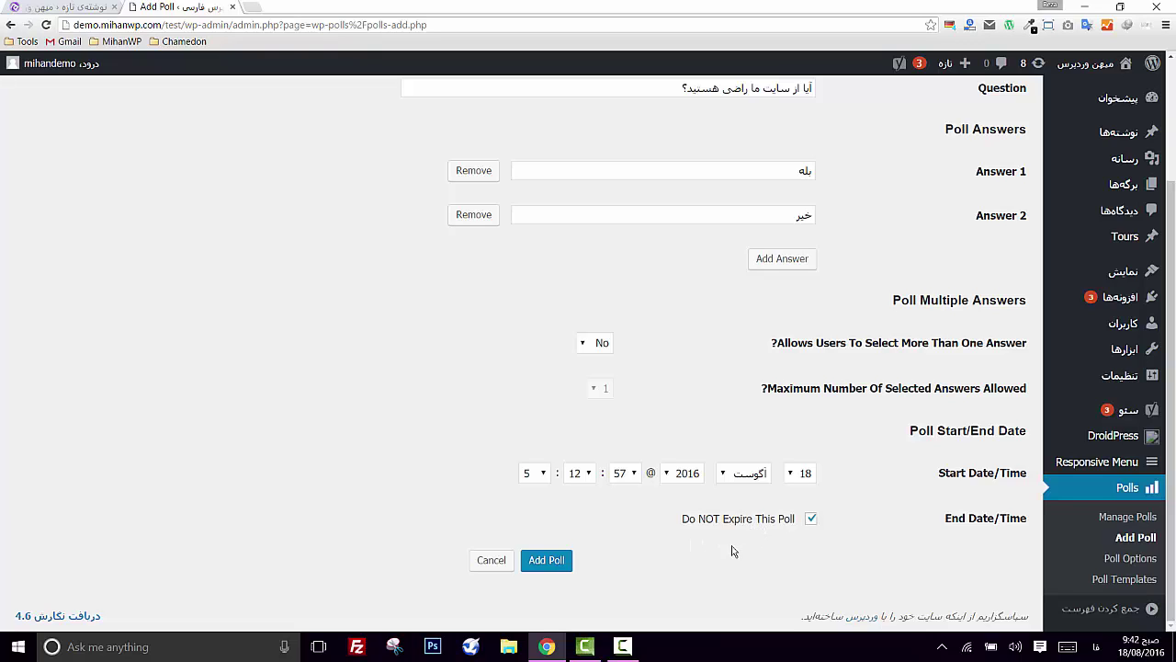
{"action": "left_click", "coordinate": [546, 561]}
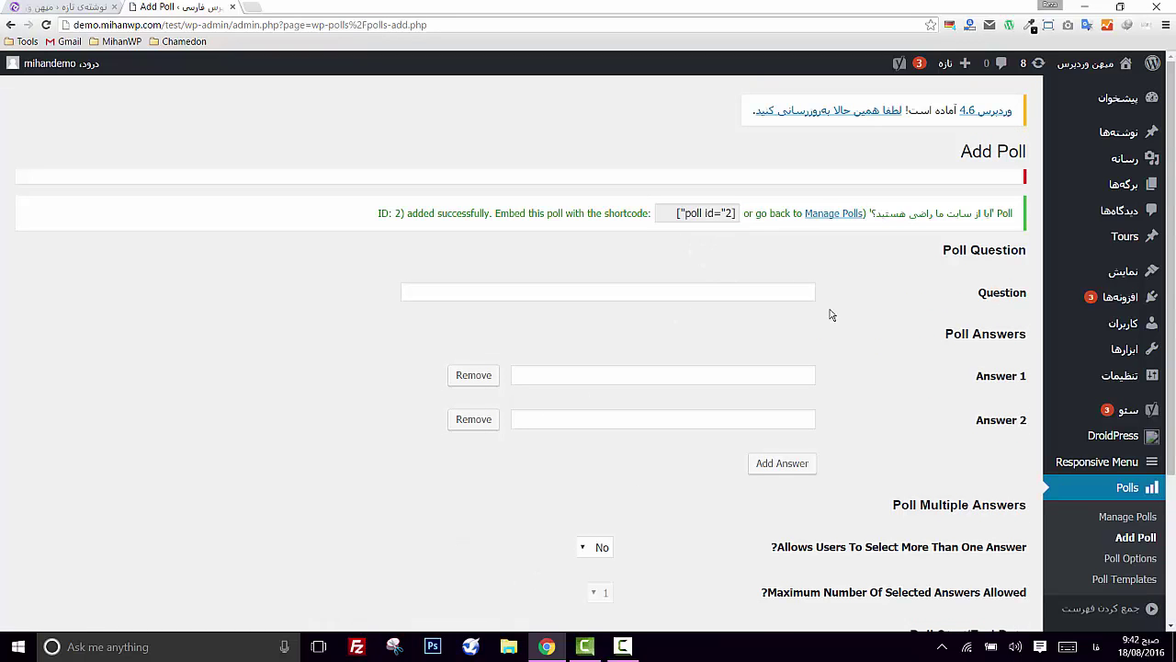
- Copy the new poll's embed shortcode from the confirmation message
{"action": "scroll", "coordinate": [459, 493], "scroll_direction": "down", "scroll_amount": 3}
{"action": "scroll", "coordinate": [658, 427], "scroll_direction": "up", "scroll_amount": 3}
{"action": "left_click", "coordinate": [709, 218]}
{"action": "triple_click", "coordinate": [713, 221]}
{"action": "right_click", "coordinate": [713, 220]}
{"action": "left_click", "coordinate": [730, 225]}
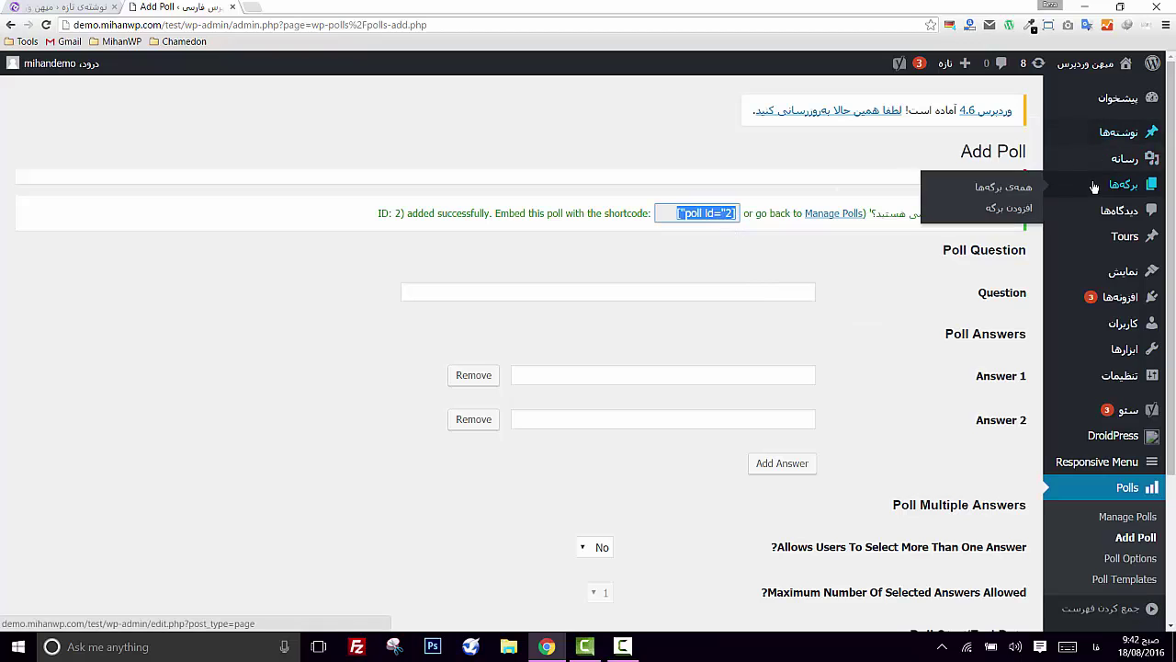
- Create a new post in a separate browser tab and title it "نظر سنجی"
{"action": "mouse_move", "coordinate": [1098, 273]}
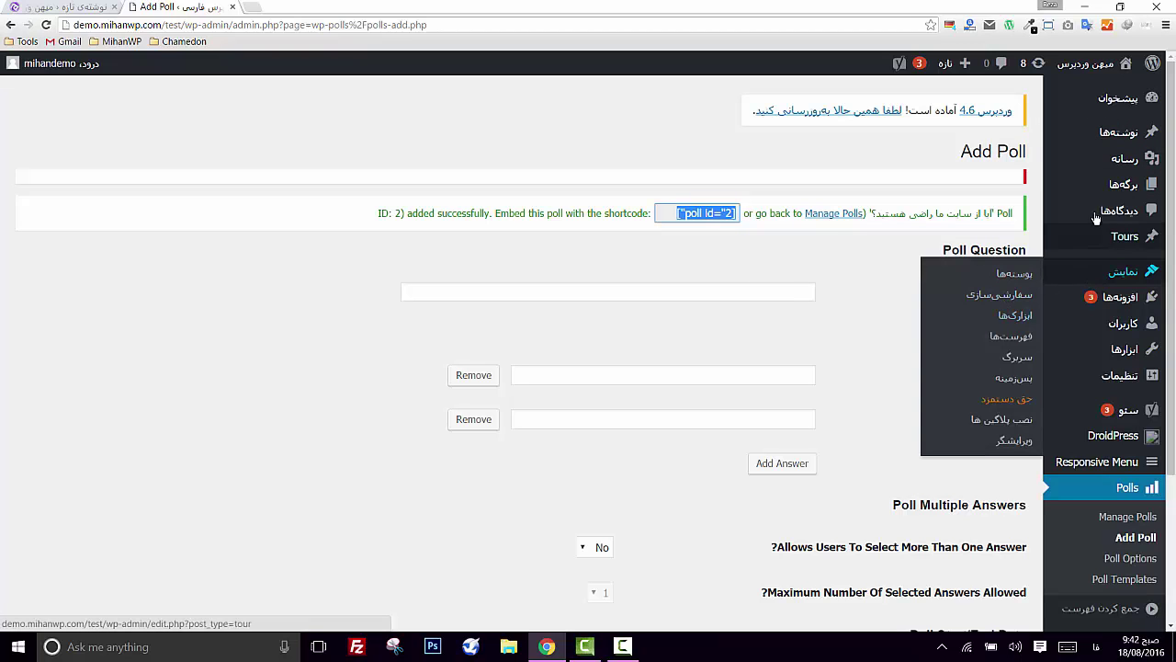
{"action": "middle_click", "coordinate": [984, 154]}
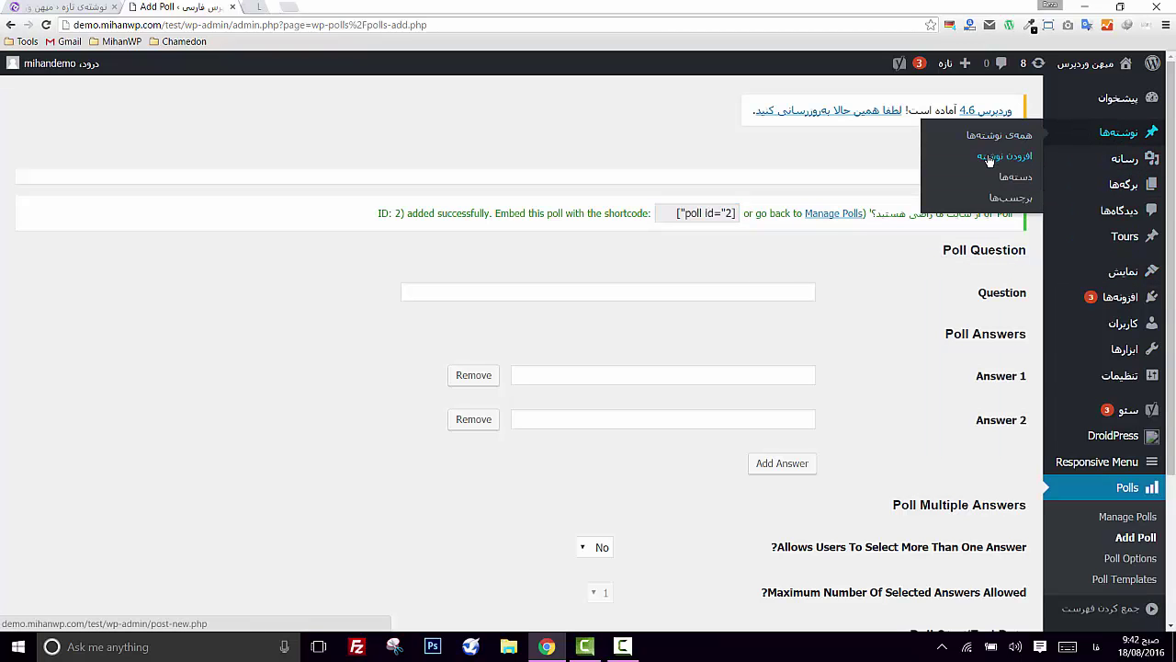
{"action": "left_click", "coordinate": [315, 7]}
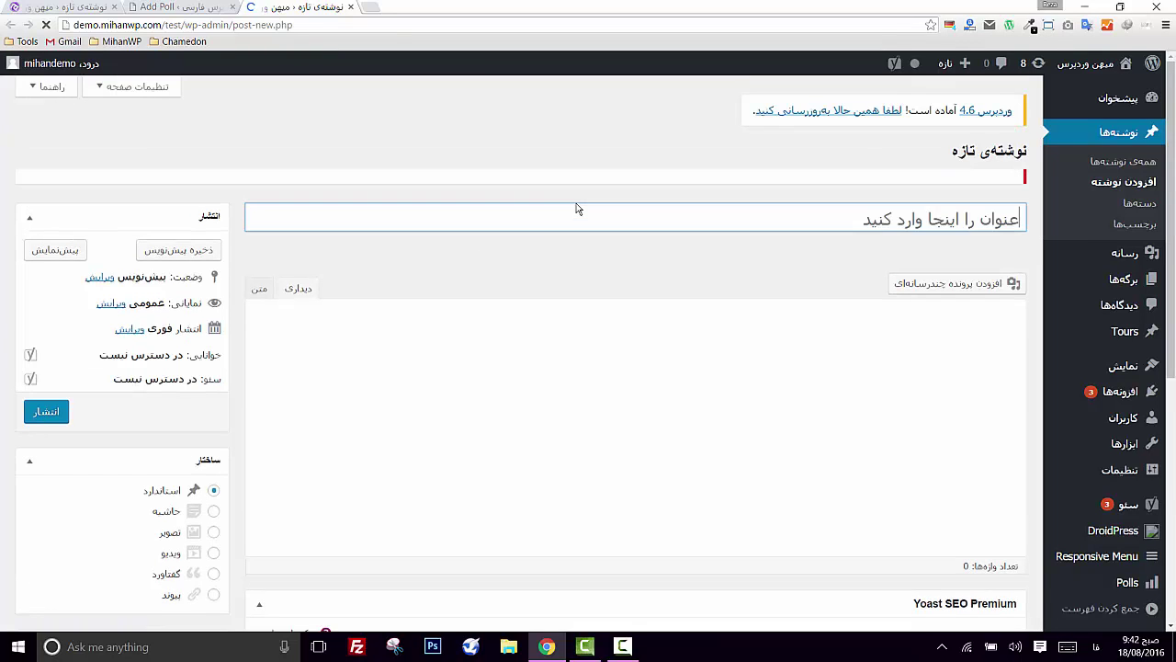
{"action": "type", "text": "نظر سنجی"}
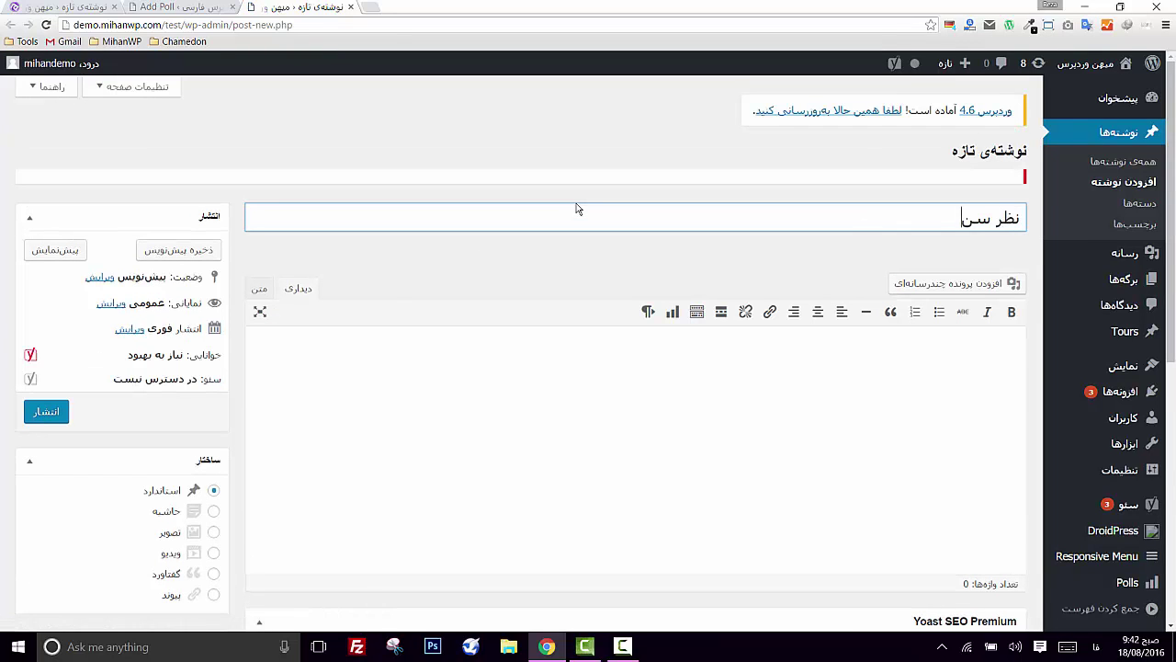
- Paste the copied poll shortcode into the post body and publish the post
{"action": "left_click", "coordinate": [634, 457]}
{"action": "key", "text": "ctrl+v"}
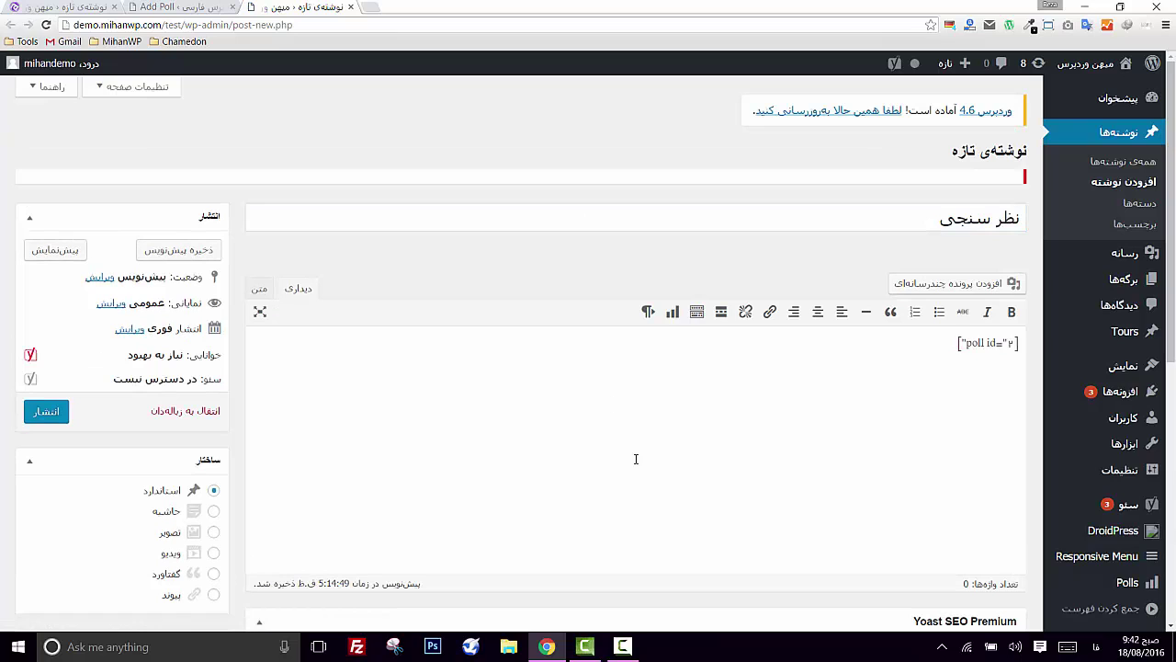
{"action": "left_click", "coordinate": [39, 418]}
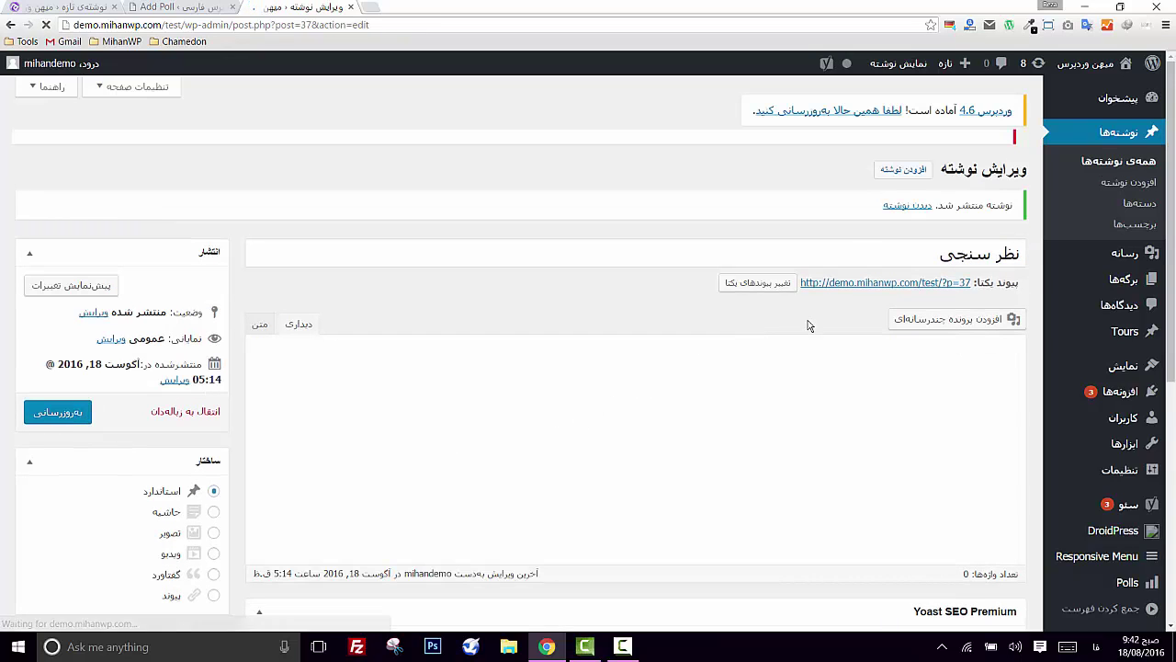
- View the published post in a new browser tab and submit a vote for "خیر" in its poll
{"action": "left_click", "coordinate": [903, 207], "text": "ctrl"}
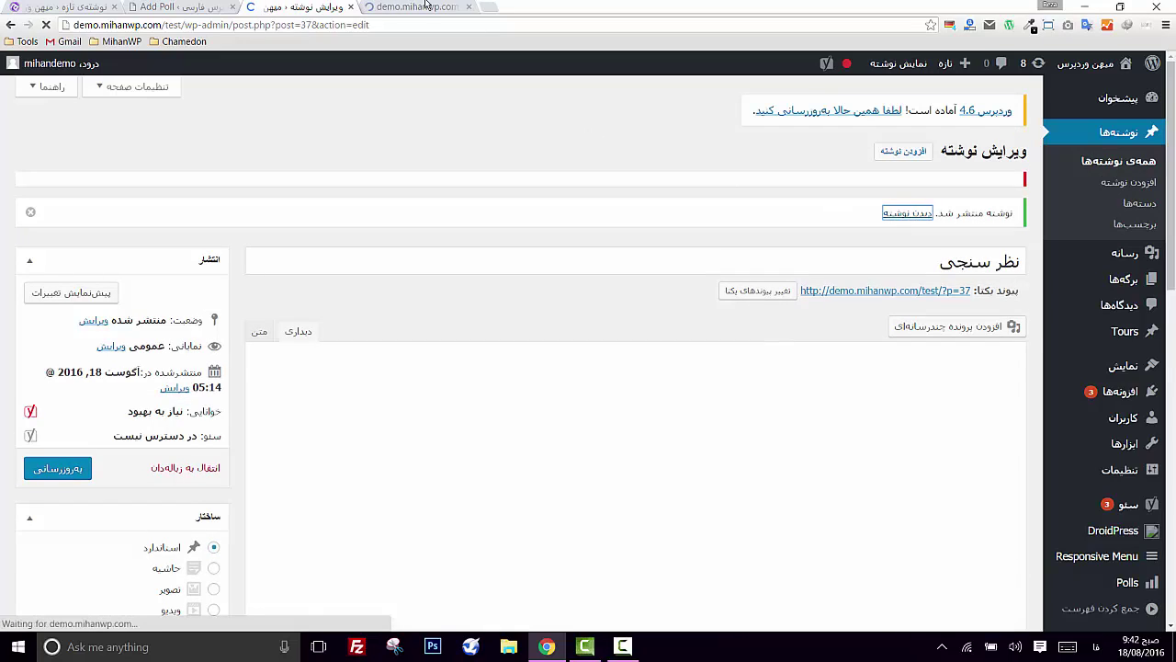
{"action": "left_click", "coordinate": [420, 8]}
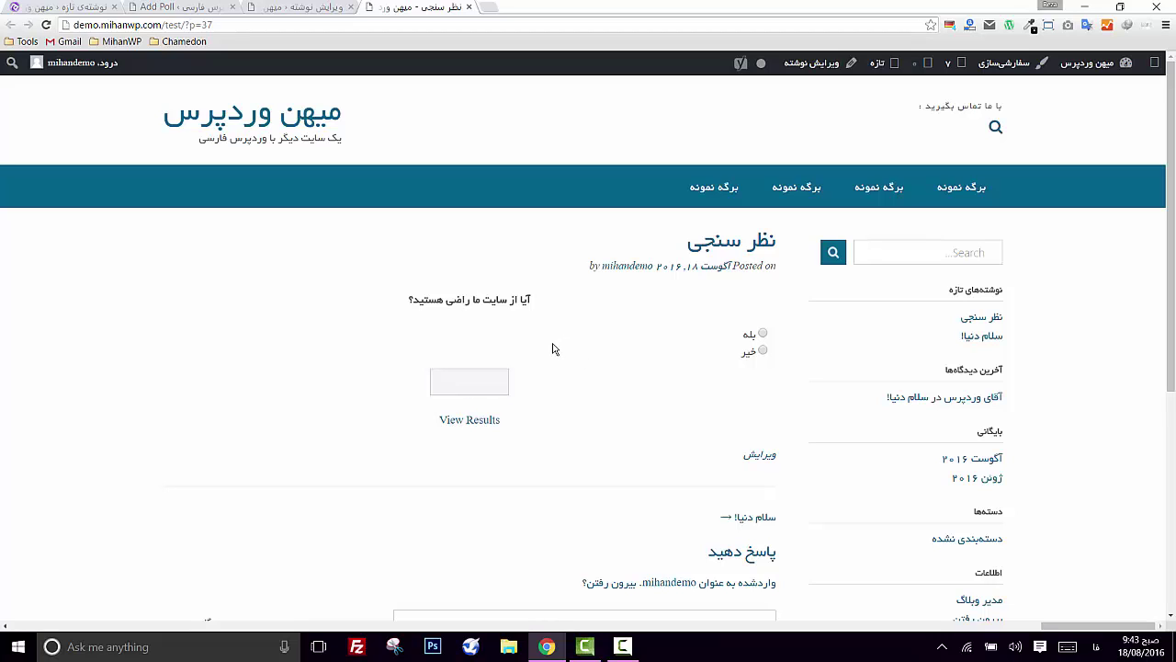
{"action": "left_click", "coordinate": [762, 351]}
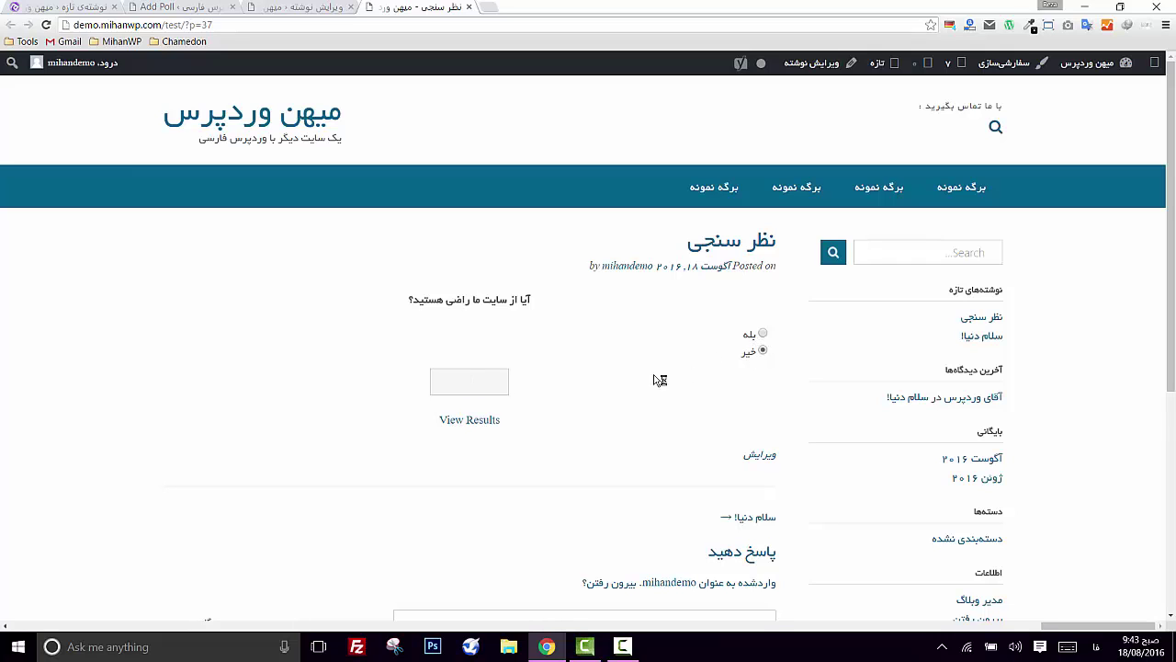
{"action": "left_click", "coordinate": [465, 384]}
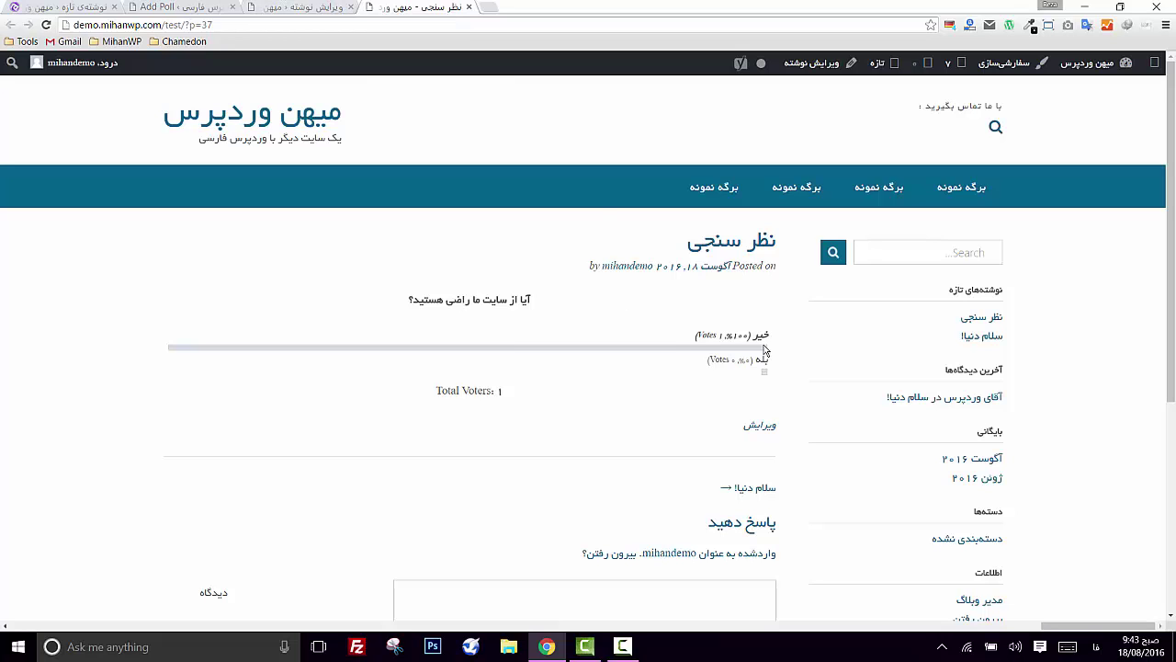
- Add the Polls widget to the start of the site's sidebar (نوار کناری) and title it "نظر سنجی"
{"action": "left_click", "coordinate": [301, 7]}
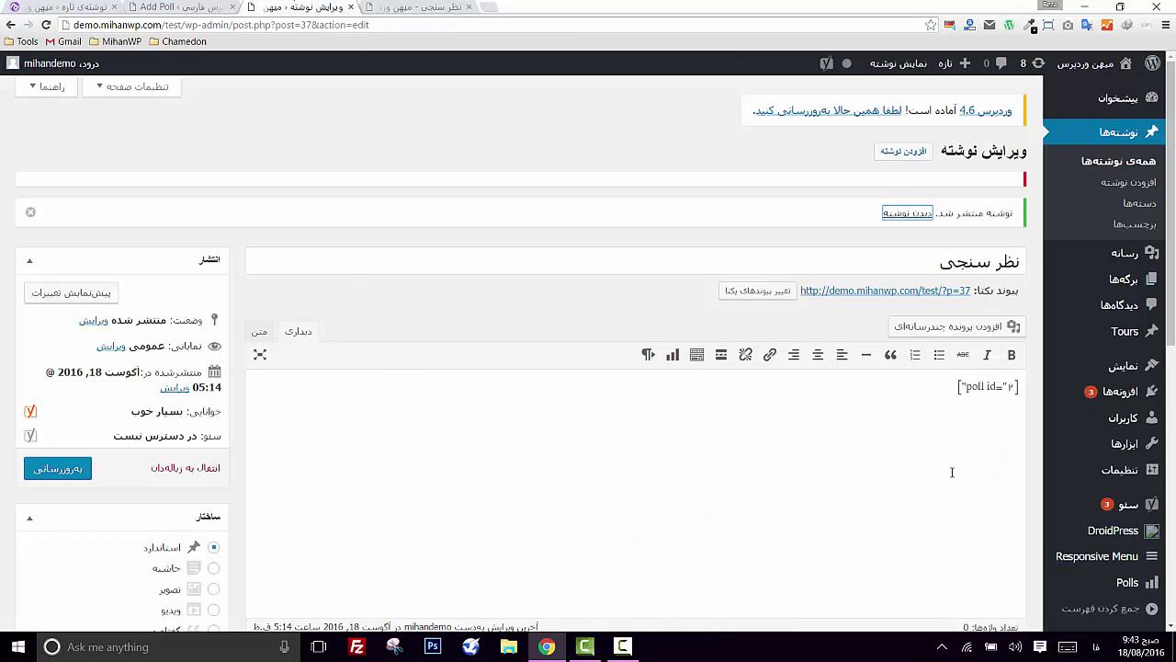
{"action": "mouse_move", "coordinate": [1065, 365]}
{"action": "left_click", "coordinate": [1016, 410]}
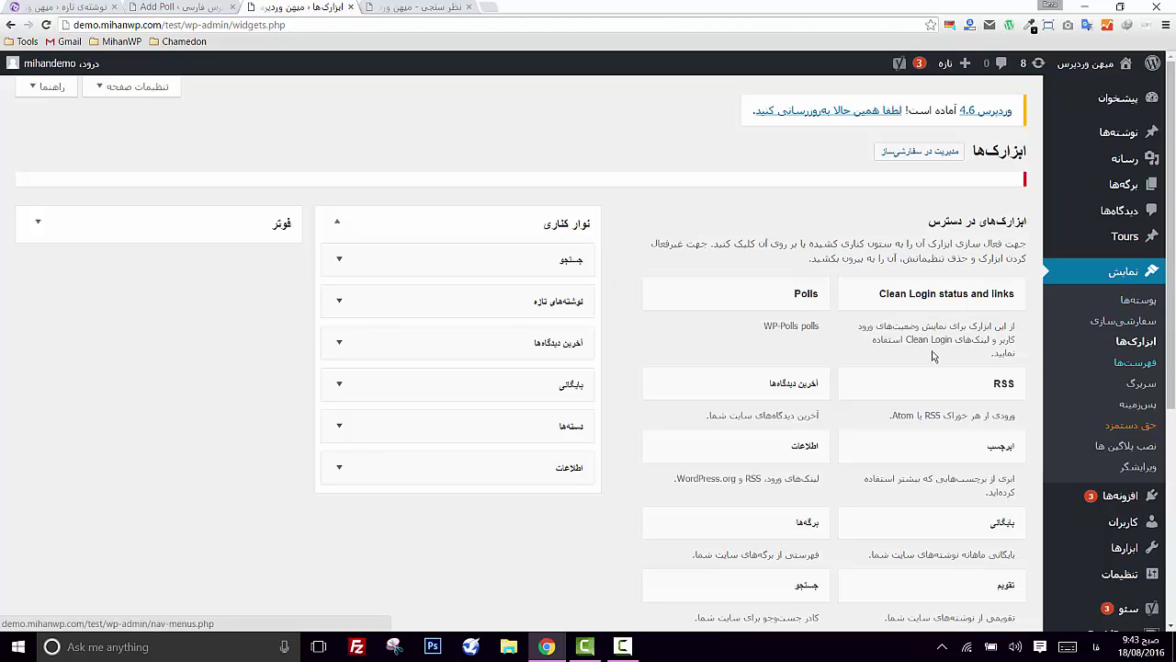
{"action": "left_click_drag", "start_coordinate": [762, 291], "coordinate": [525, 259]}
{"action": "left_click_drag", "start_coordinate": [531, 312], "coordinate": [608, 299]}
{"action": "type", "text": "نظر سنجی"}
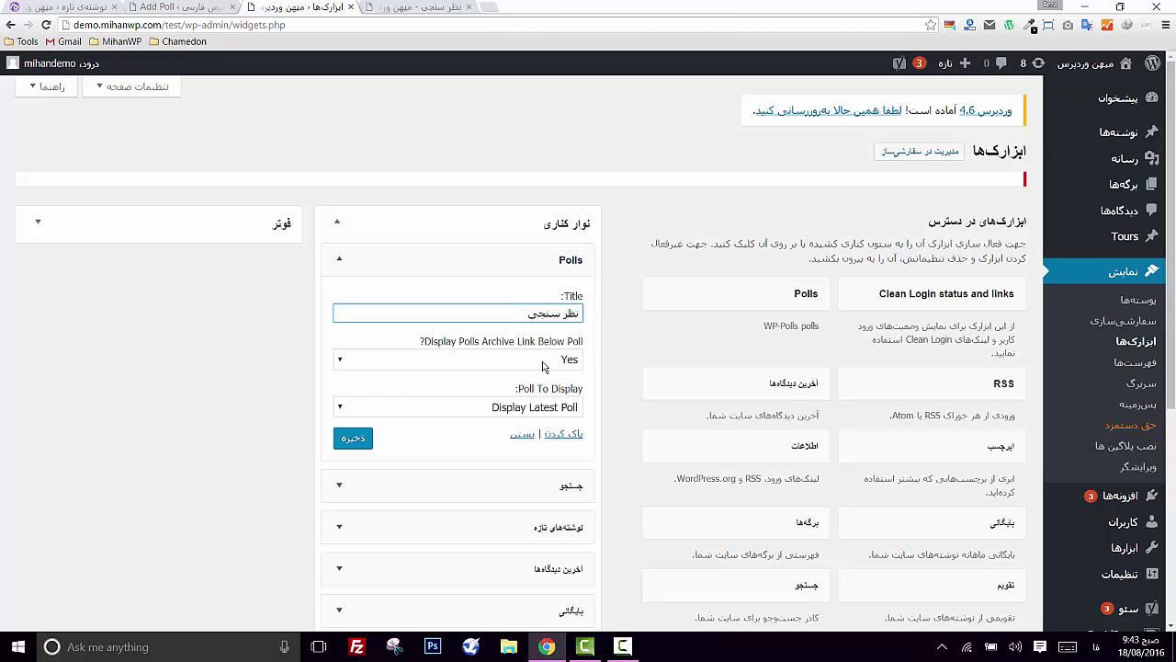
- Set the Polls widget's archive link to No and its poll to "آیا از سایت ما راضی هستید؟", save it, and check the home page
{"action": "left_click", "coordinate": [529, 365]}
{"action": "left_click", "coordinate": [529, 374]}
{"action": "left_click", "coordinate": [499, 409]}
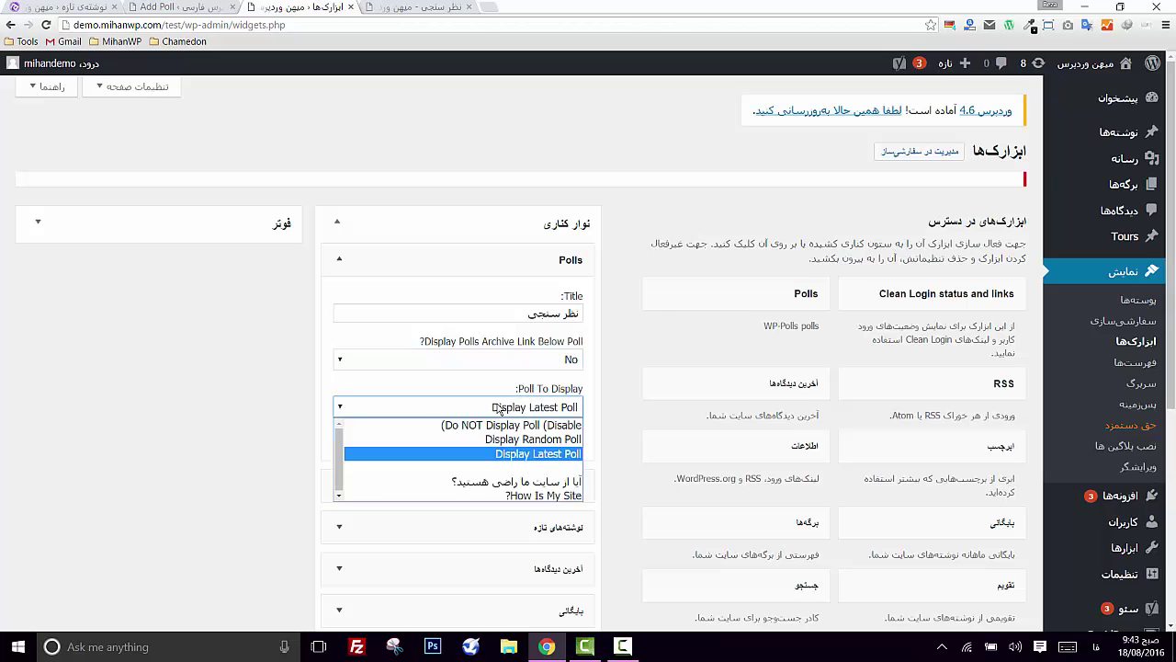
{"action": "left_click", "coordinate": [493, 479]}
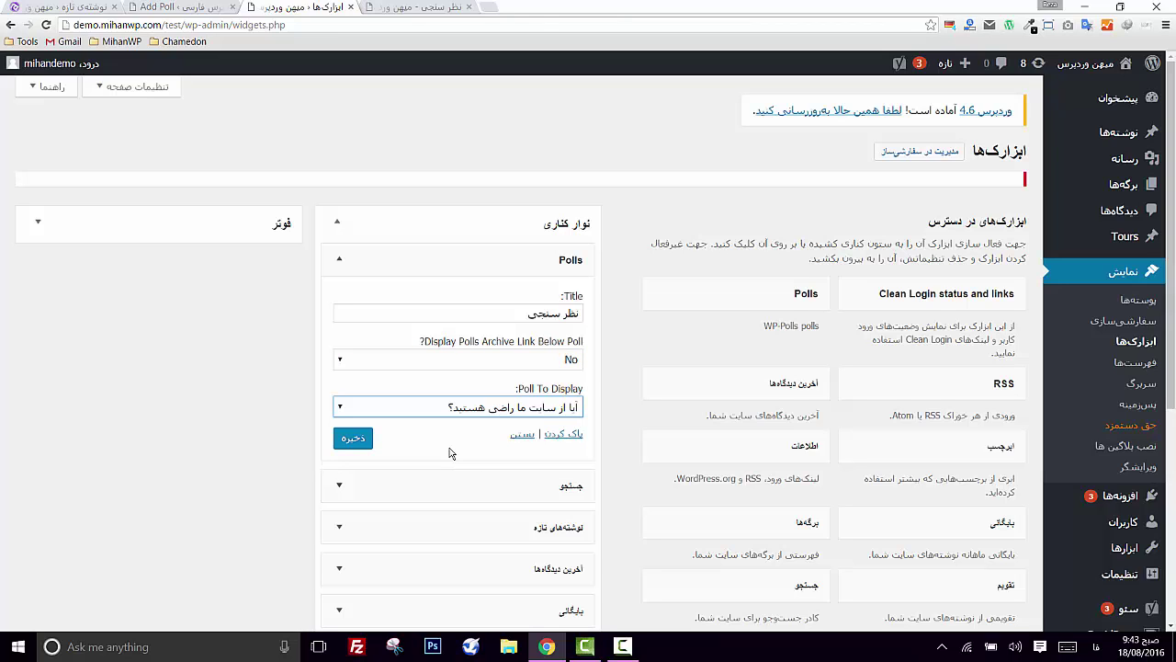
{"action": "left_click", "coordinate": [353, 439]}
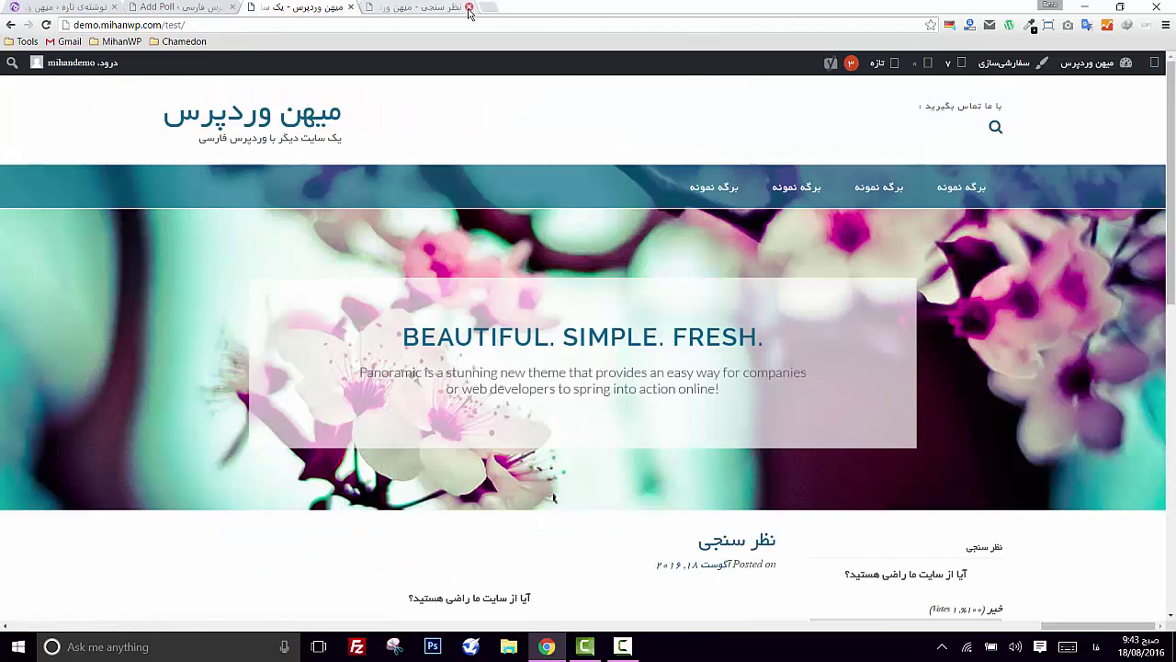
{"action": "scroll", "coordinate": [867, 254], "scroll_direction": "down", "scroll_amount": 2}
{"action": "scroll", "coordinate": [968, 289], "scroll_direction": "down", "scroll_amount": 1}
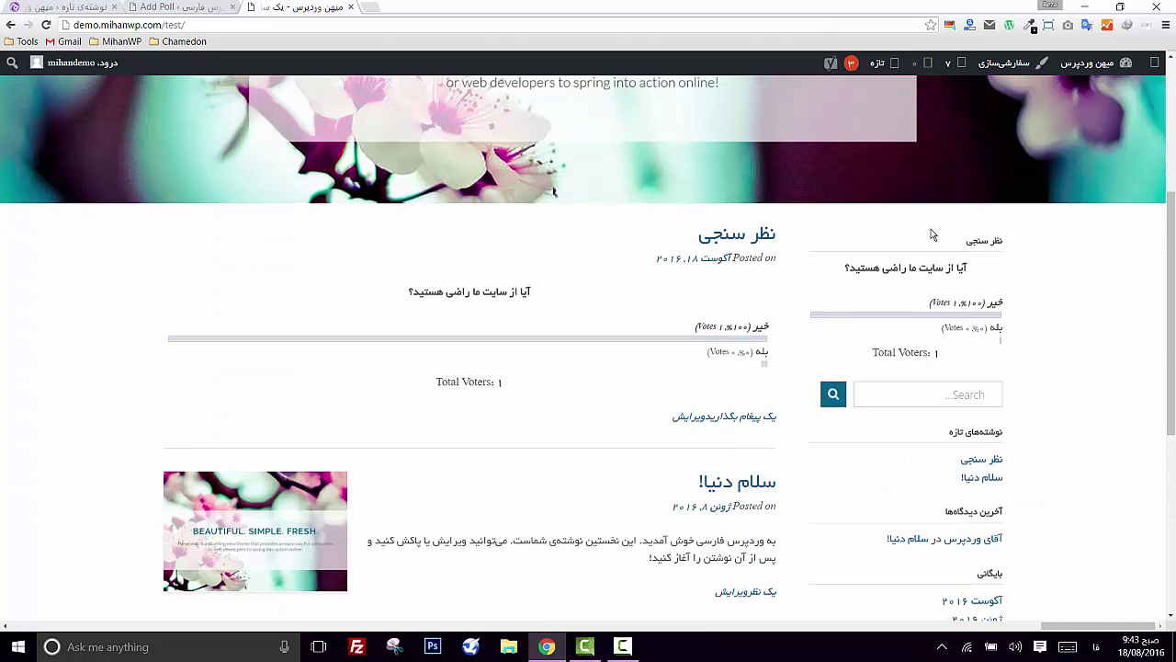